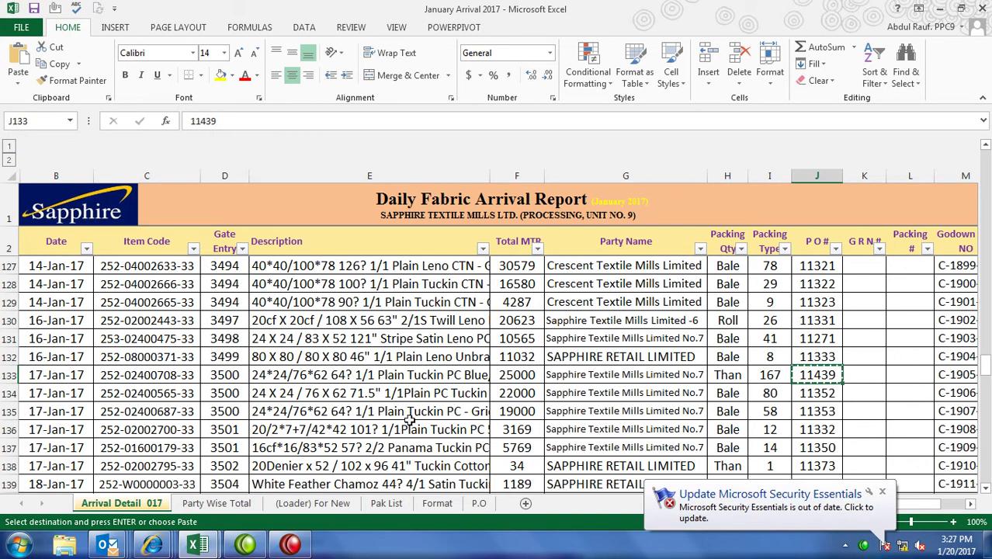
Switch to Oracle Applications and find the expected receipts for the purchase order number from row 133 of the Excel report.
mouse_move(152, 545)
click(413, 485)
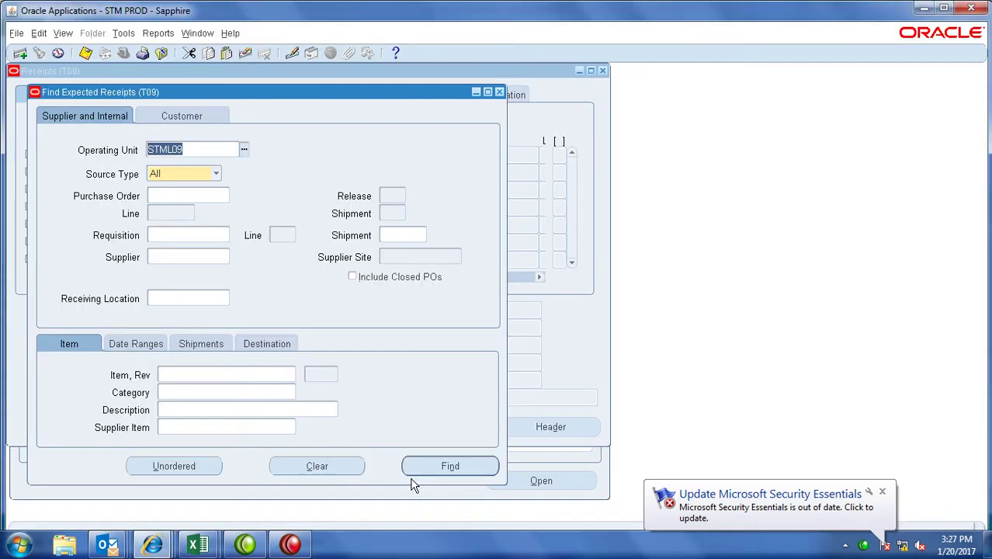
click(412, 467)
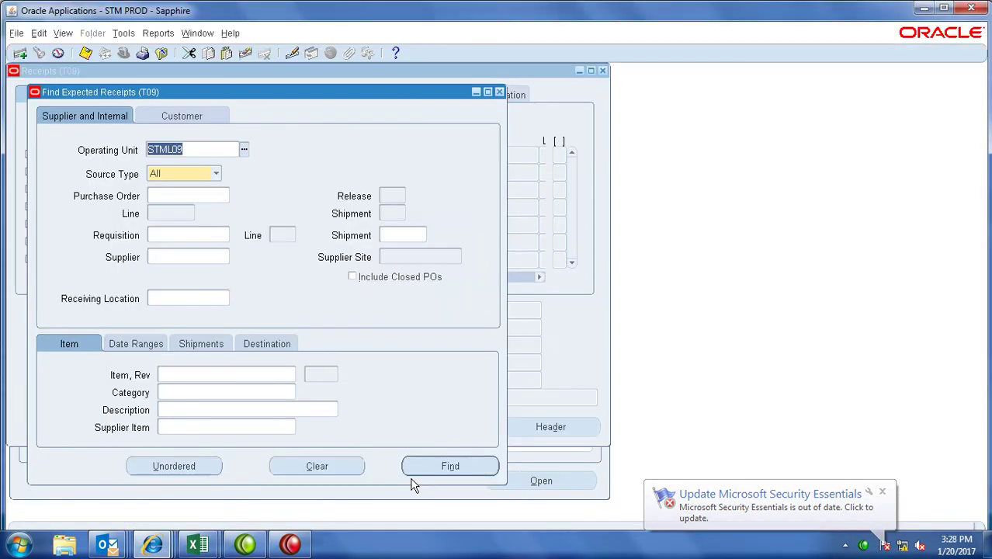
text(11439)
key(Tab)
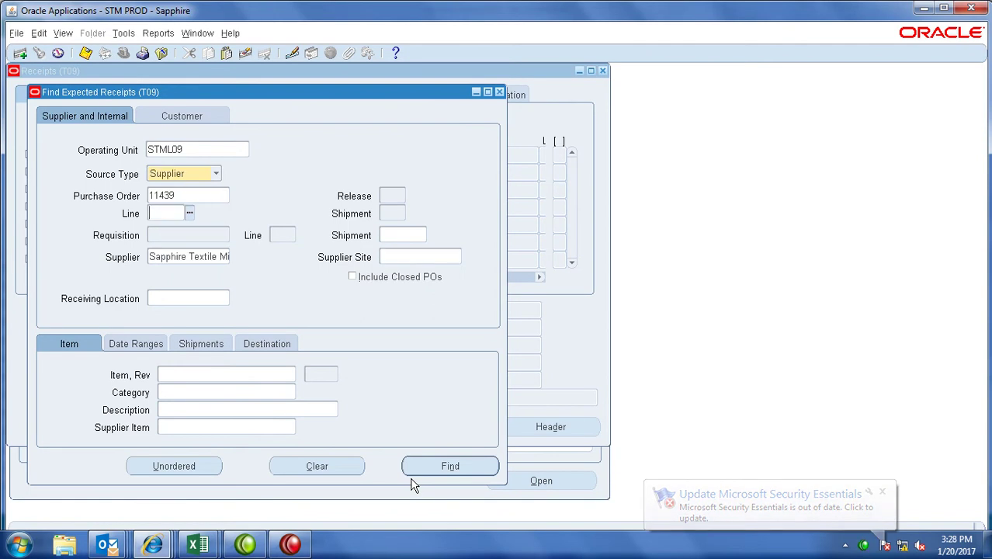
click(412, 475)
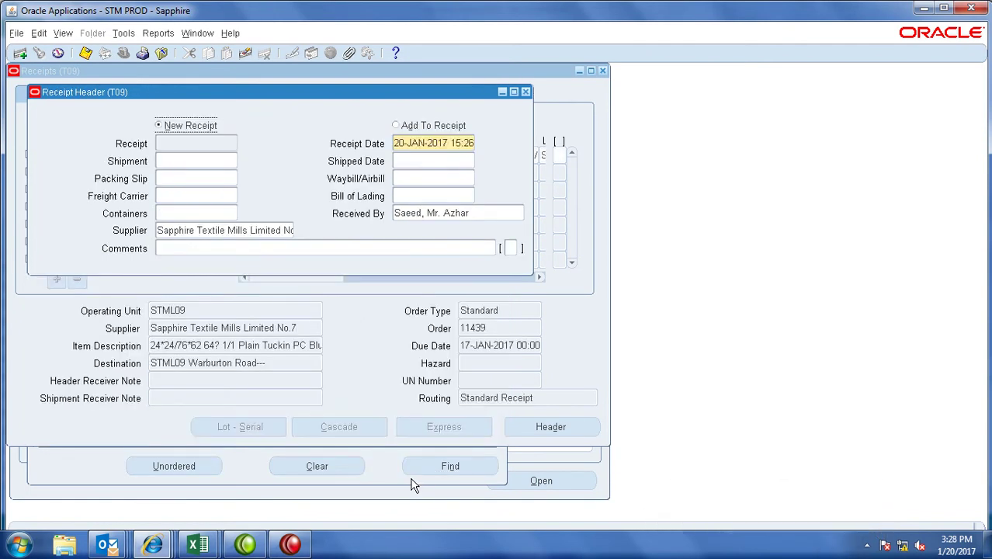
Look up row 133's date in the Excel arrival report and set the Oracle receipt header's Receipt Date to 17-JAN-17.
key(alt+Tab)
key(Left)
key(Left)
key(Left)
key(Left)
key(Left)
key(Left)
key(Left)
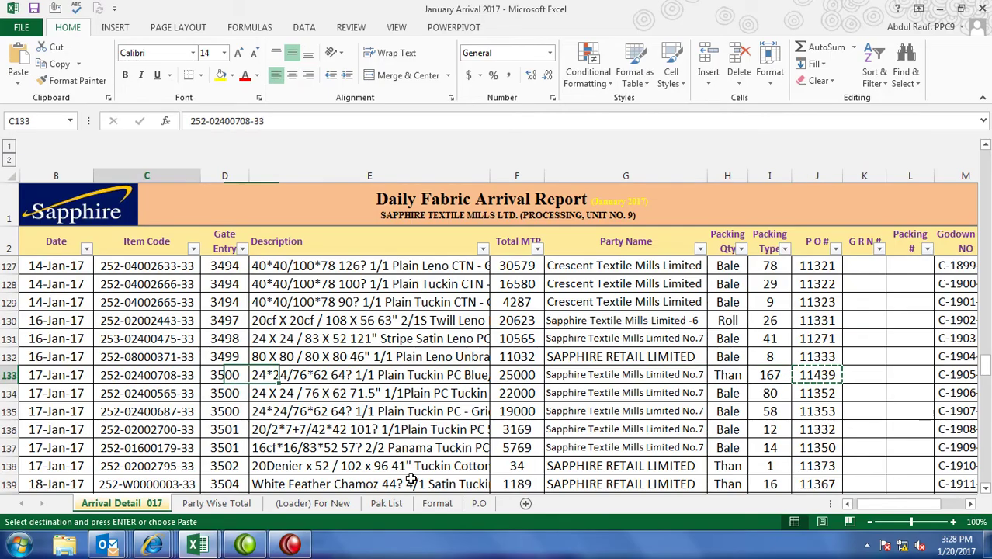
key(ctrl+c)
key(alt+Tab)
key(ctrl+v)
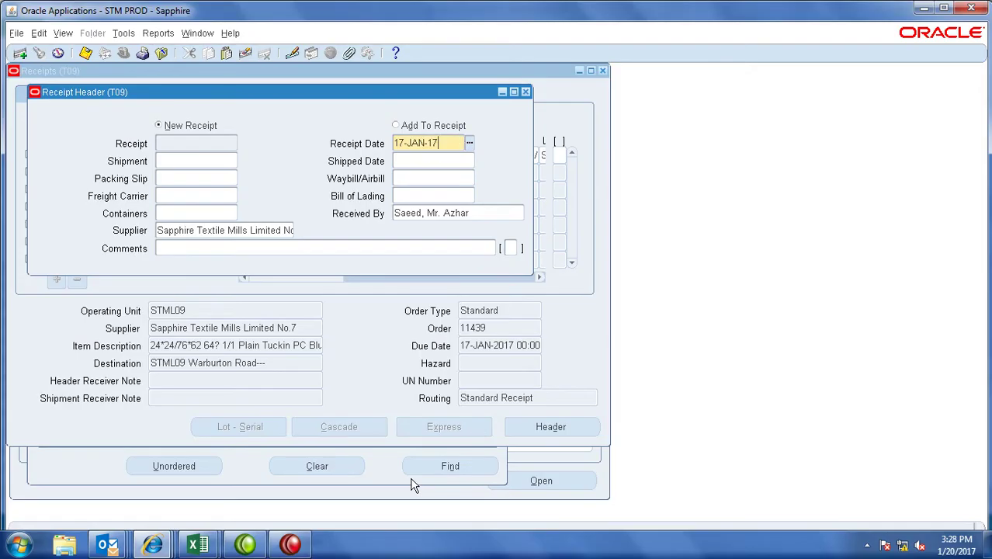
Set the header's additional Receipt Information to Fabric Receipt For Processing STM9 with Gate Entry No. 3500 from the Excel report.
click(511, 247)
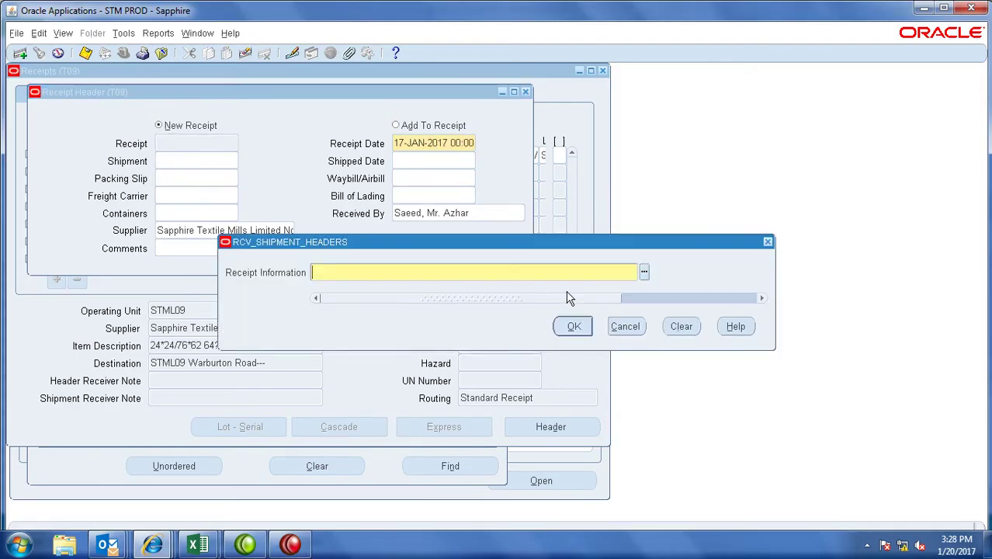
key(ctrl+l)
key(Return)
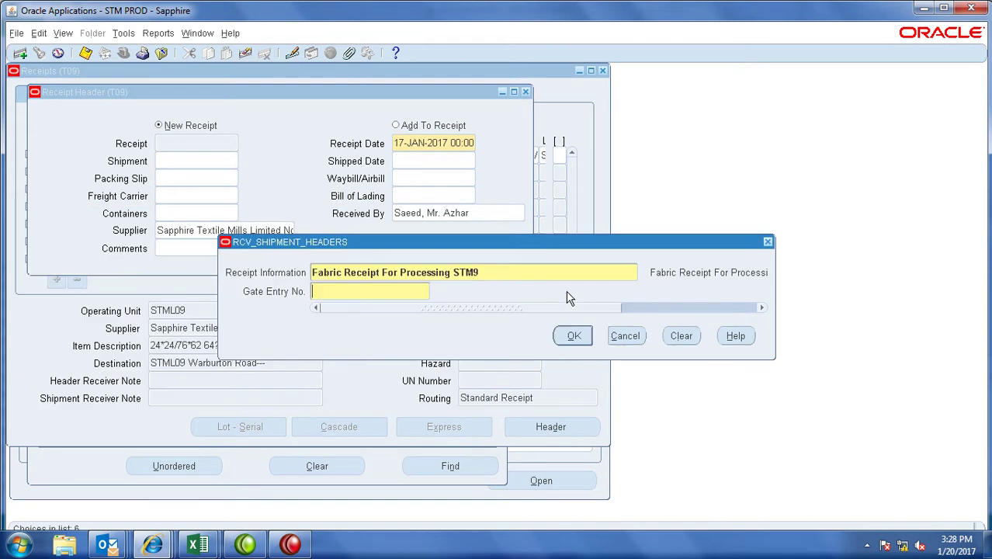
key(alt+Tab)
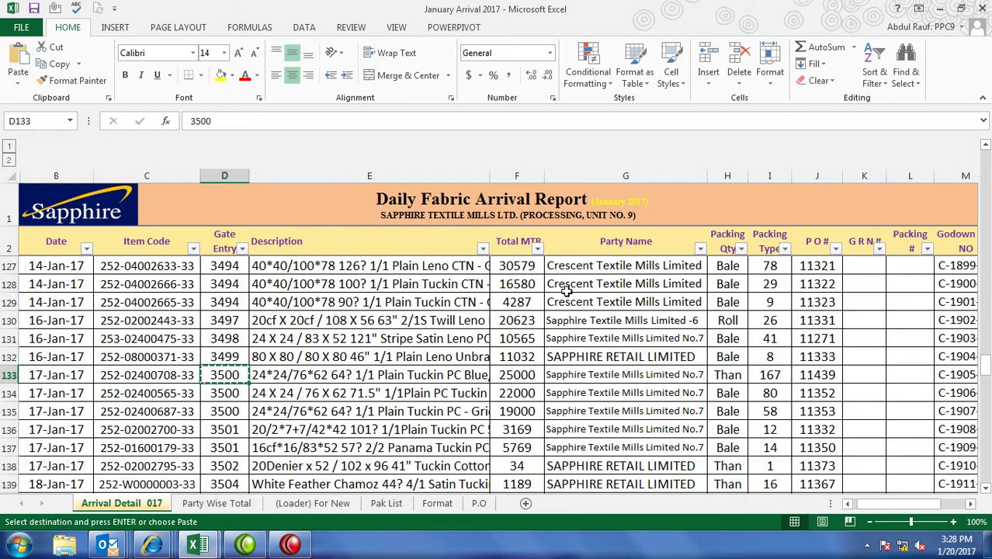
key(alt+Tab)
text(3500)
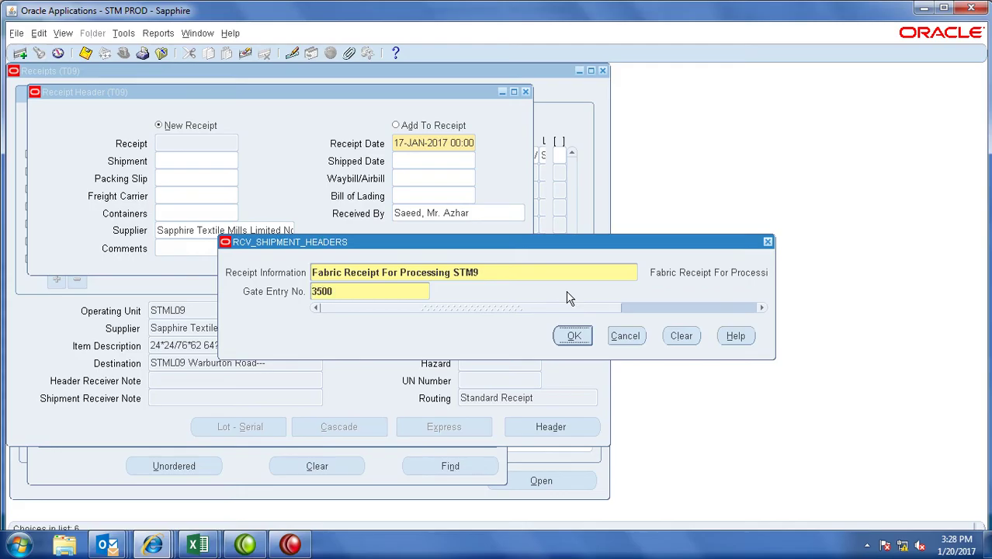
key(Return)
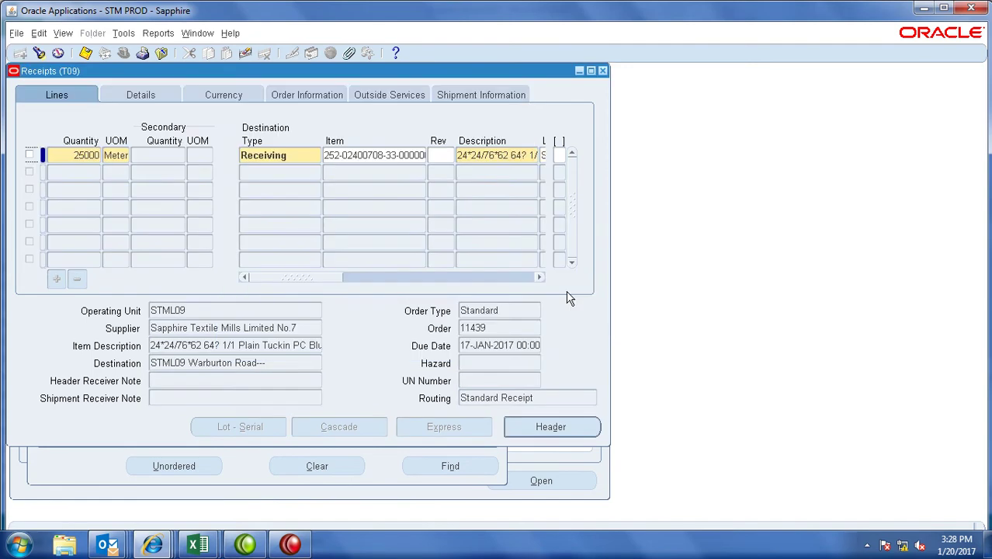
Select the receipt line for receiving and set its additional Receiving Transactions information to STM9 Receiving Information.
key(Tab)
key(Tab)
key(Tab)
key(Tab)
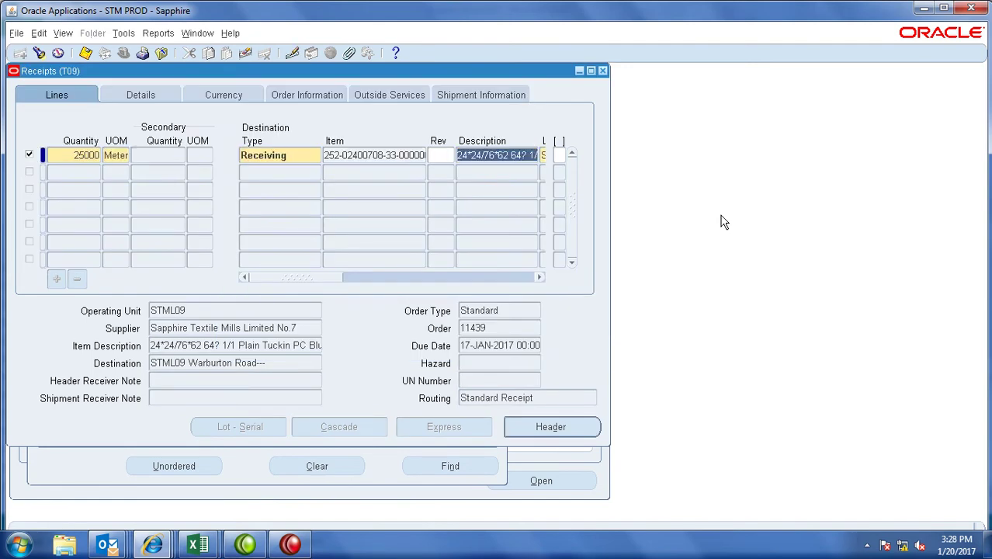
click(491, 99)
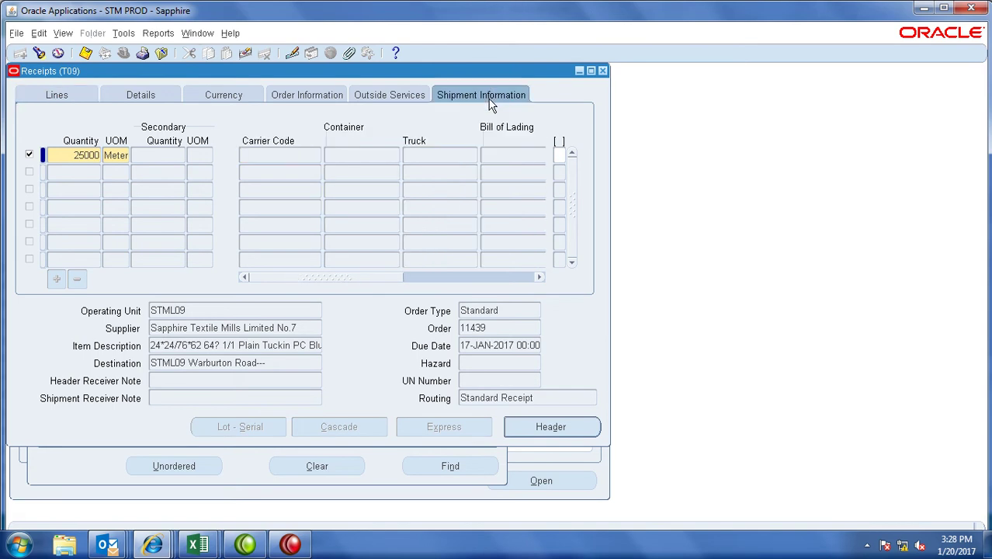
key(Tab)
text(stm)
key(Tab)
key(Down)
key(Return)
key(alt+Tab)
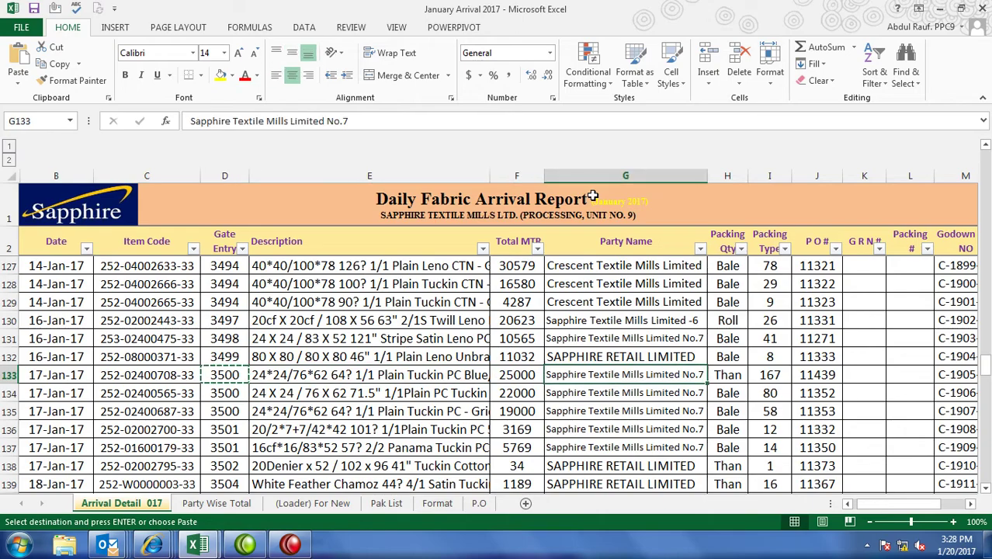
key(Right)
key(ctrl+c)
key(alt+Tab)
key(ctrl+v)
key(Tab)
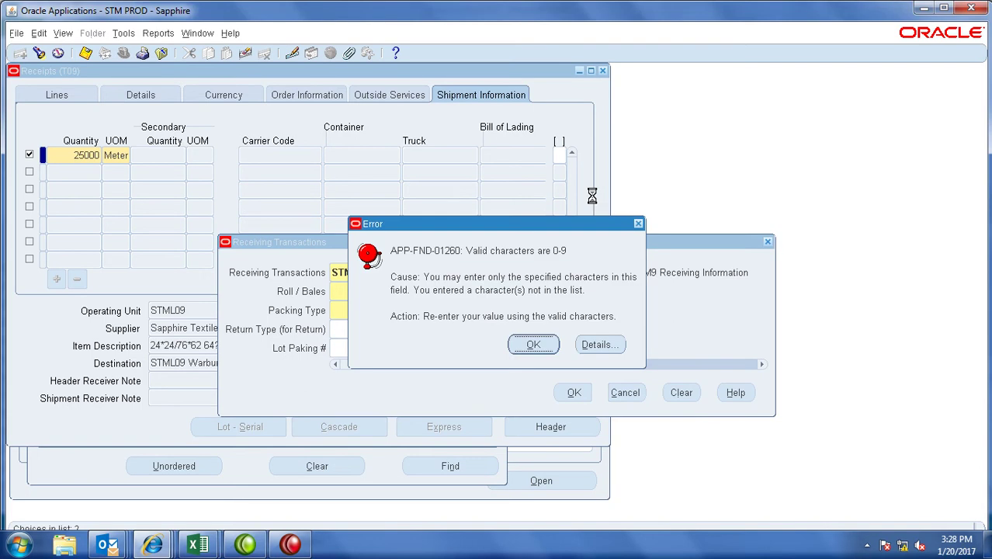
key(Return)
key(BackSpace)
key(BackSpace)
key(BackSpace)
key(BackSpace)
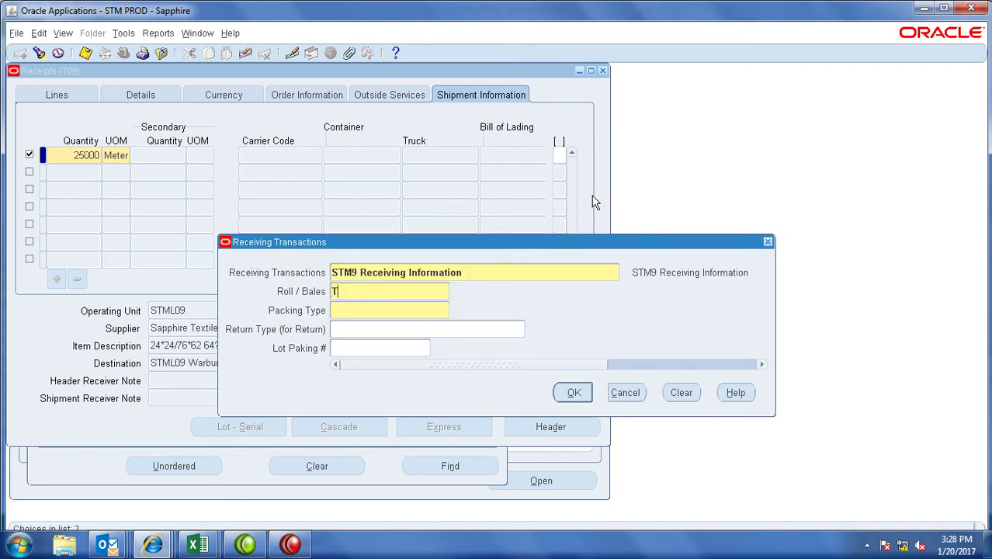
Copy the packing count 167 from row 133 of the Excel report into the Roll / Bales field in Oracle.
key(alt+Tab)
key(Left)
key(Right)
key(Right)
key(Right)
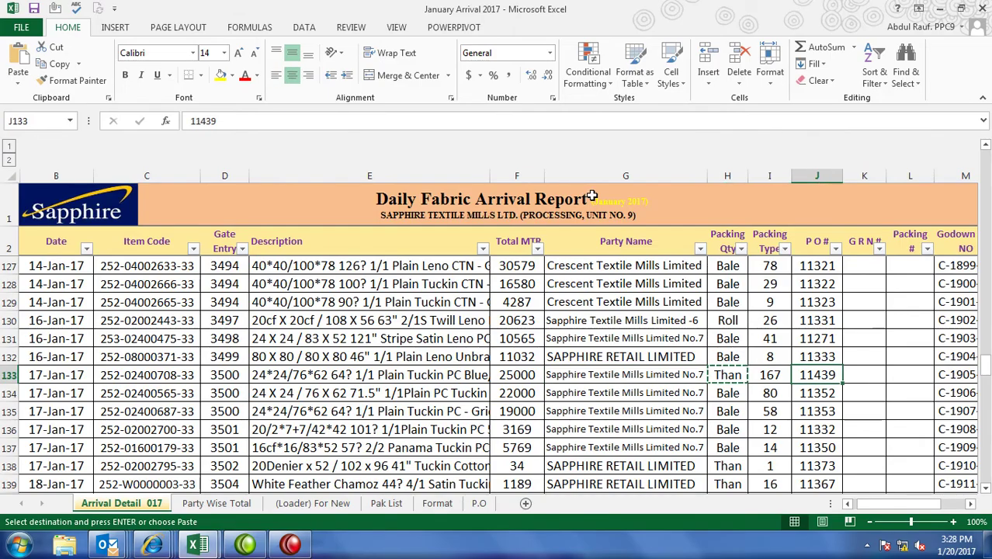
key(Left)
key(ctrl+c)
key(alt+Tab)
key(ctrl+v)
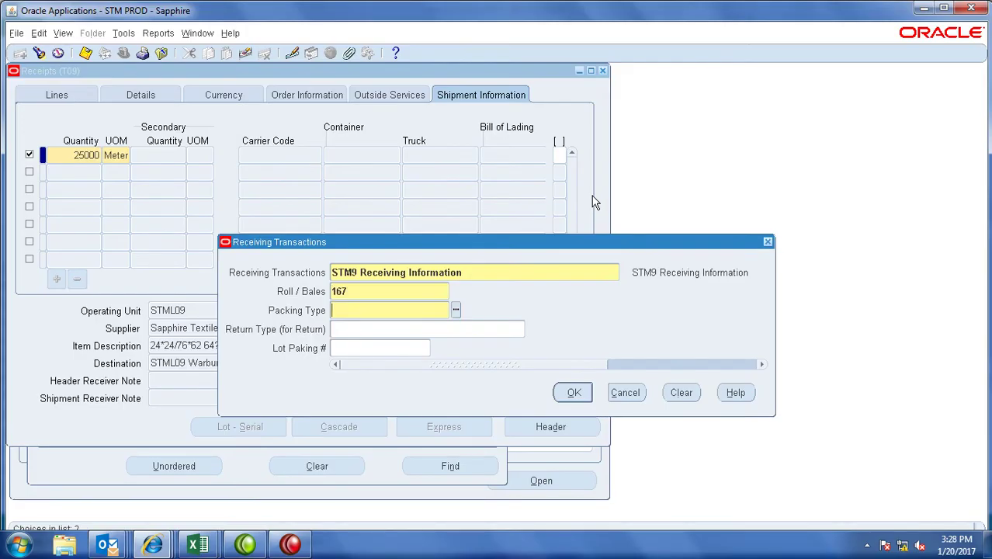
Set the Packing Type to Thaan based on row 133 of the Excel report and accept the receiving information.
key(alt+Tab)
key(Left)
key(ctrl+c)
key(alt+Tab)
key(Tab)
key(ctrl+v)
text(a)
key(Tab)
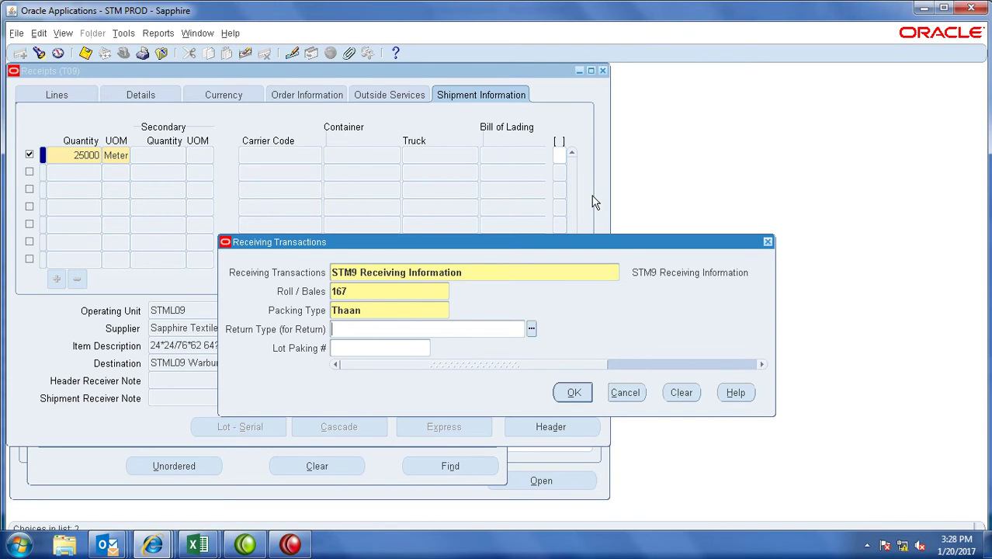
key(Return)
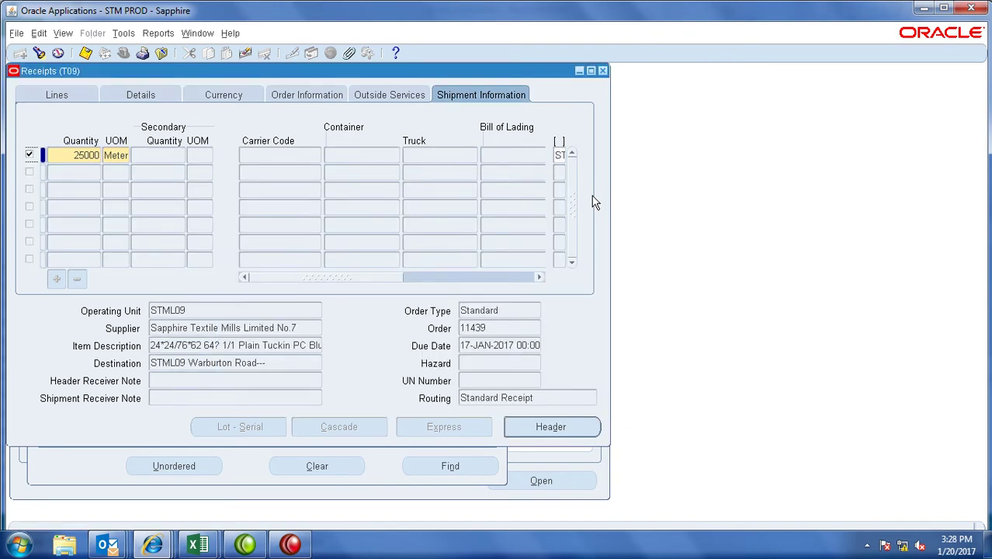
Save the receipt and copy its receipt number 14051 from the header into row 133's G R N # cell in Excel.
click(86, 55)
click(550, 427)
double_click(195, 144)
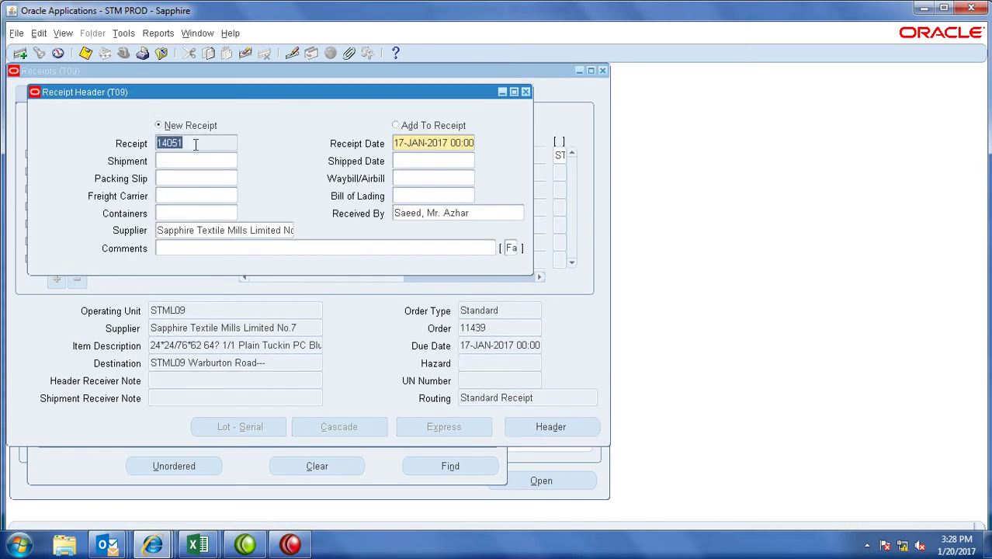
key(alt+Tab)
key(Right)
key(Right)
key(Right)
key(ctrl+v)
Return to Oracle Applications, open Receiving Transactions from the Navigator and find receipt 14051.
key(alt+Tab)
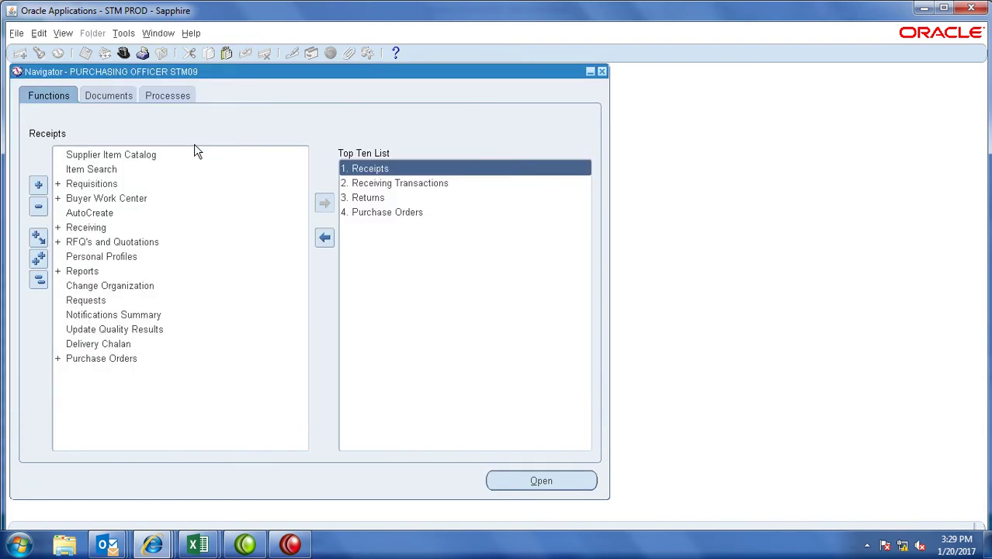
key(2)
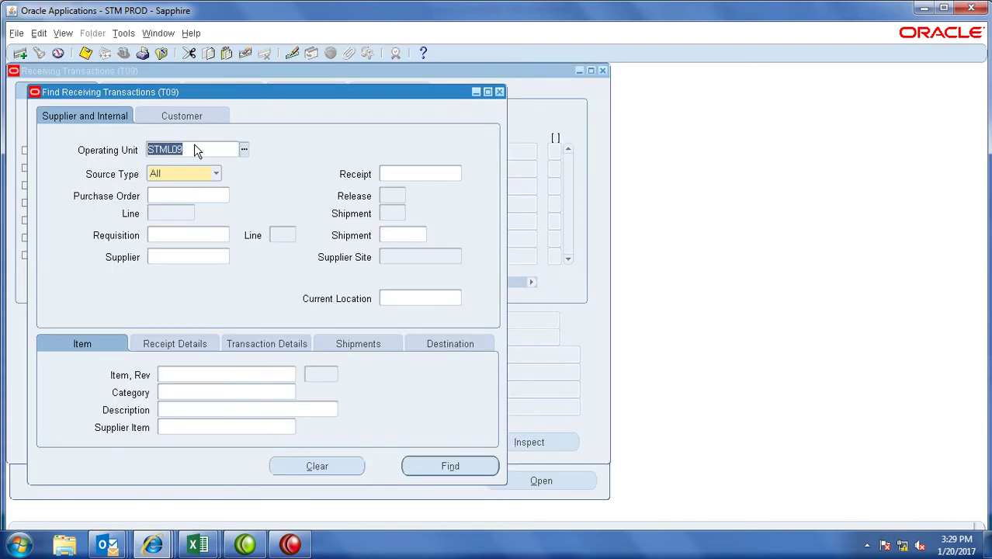
text(14051)
key(Return)
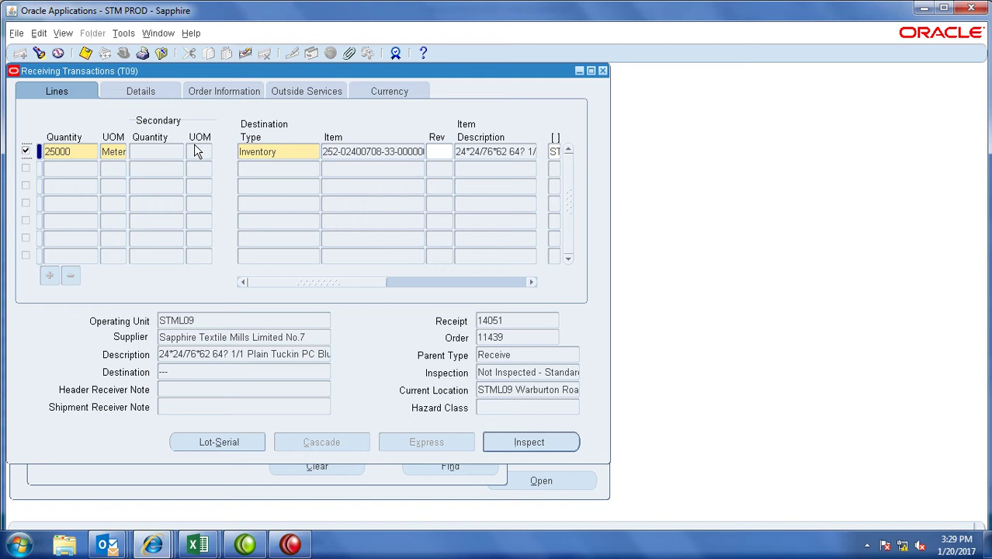
Set the inventory line's location to STML09 Warburton Road, its subinventory to Raw Mat and its locator to the match for %r.
key(Tab)
key(Tab)
key(Tab)
key(Tab)
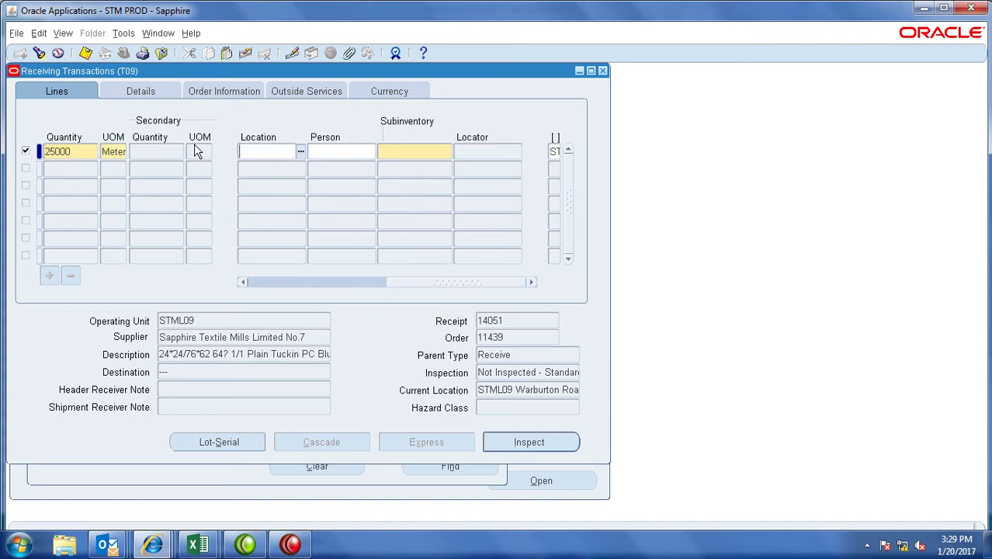
text(st)
key(Tab)
key(Tab)
text(r)
key(Tab)
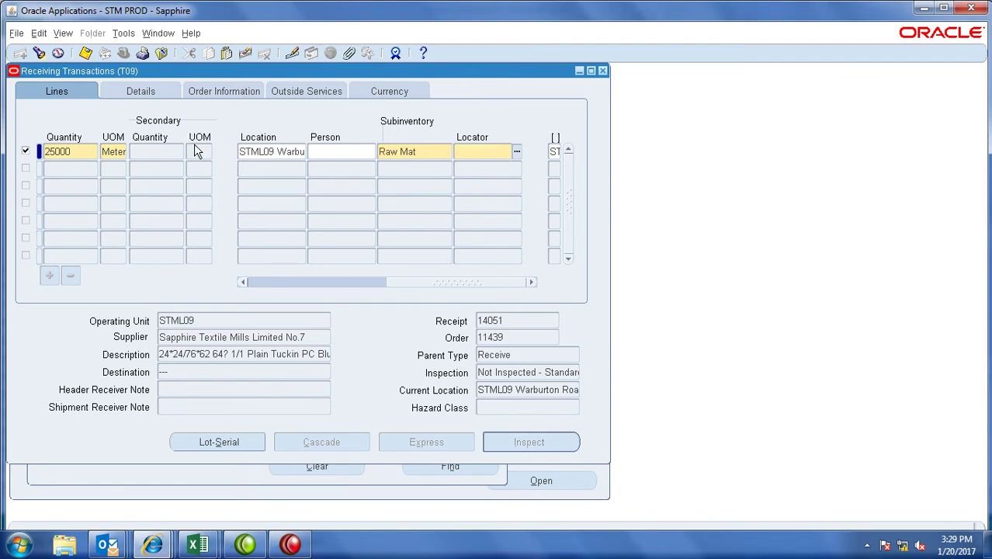
text(%r)
key(Tab)
Set the transaction line's Reason Code to 99998 and accept its additional STM9 Receiving Information without a return type.
text(99998)
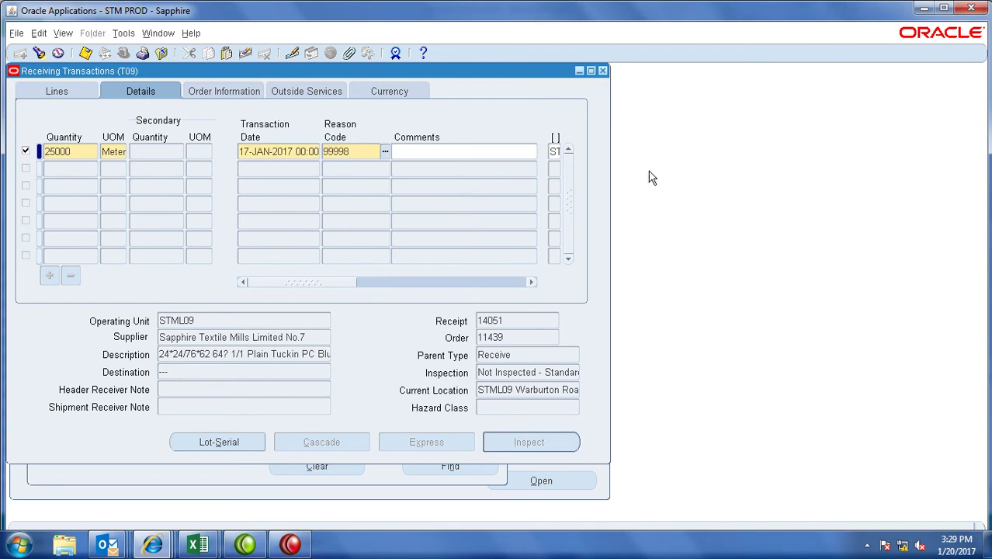
click(555, 150)
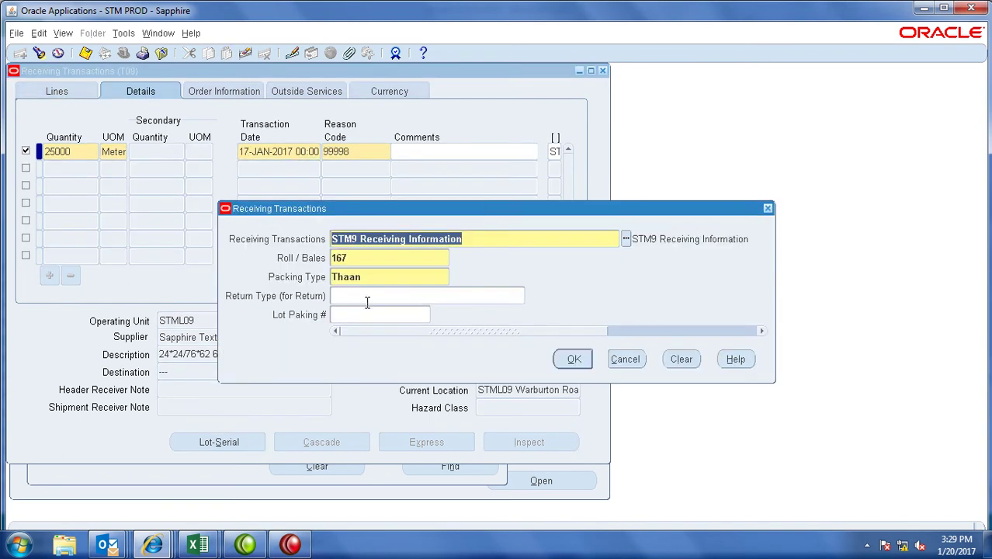
click(366, 299)
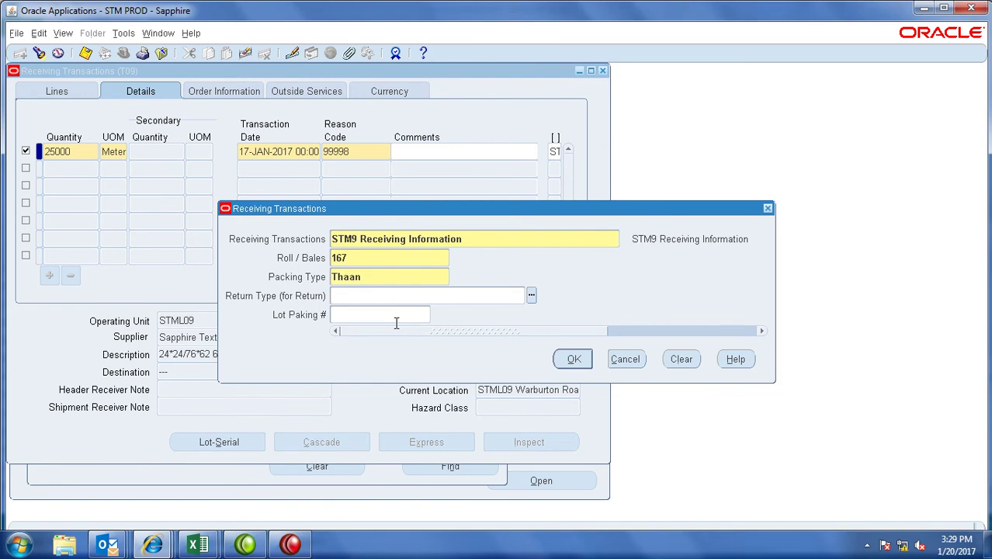
key(Return)
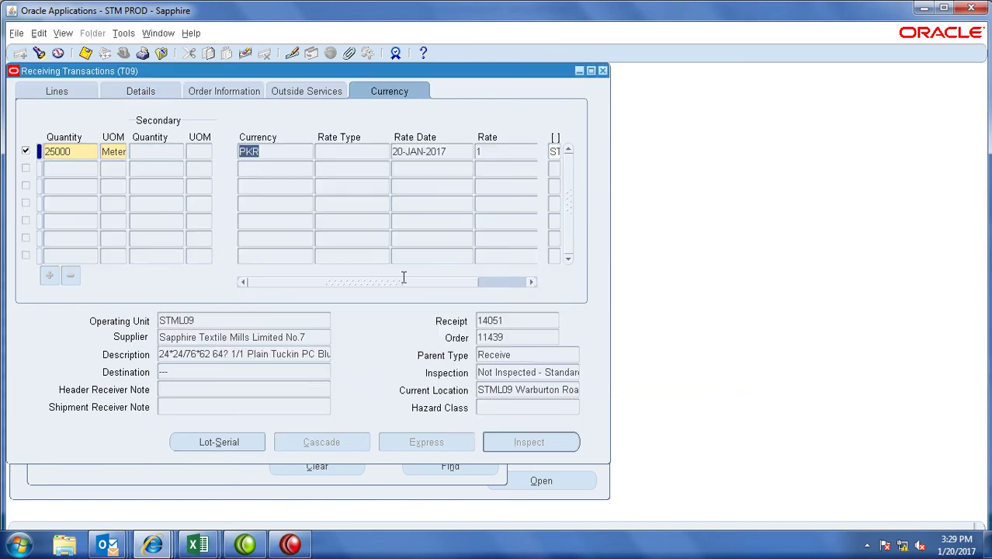
Open the Lot packing Info form for the receiving line and choose Thaan as the packing type.
click(123, 33)
click(137, 201)
click(131, 35)
click(132, 190)
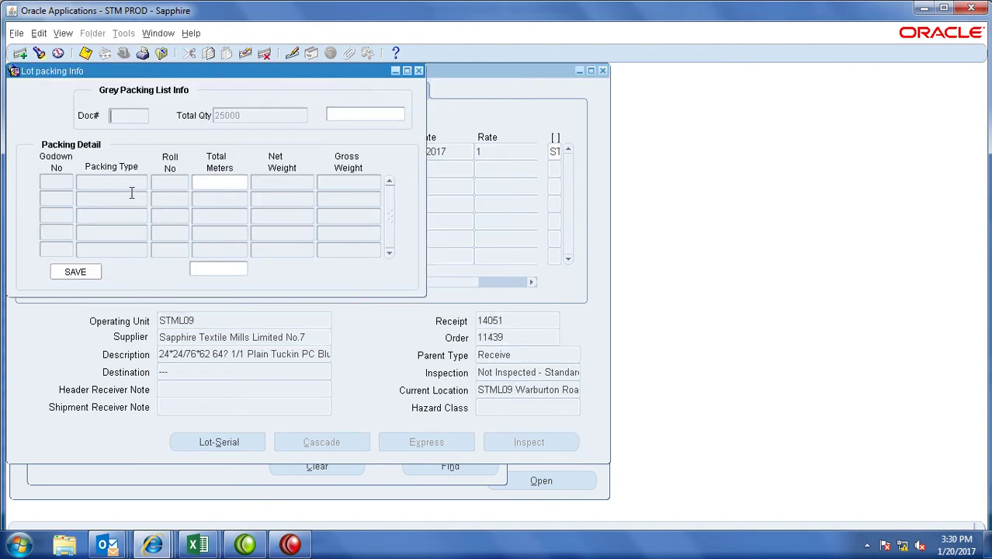
key(ctrl+l)
key(Down)
key(Down)
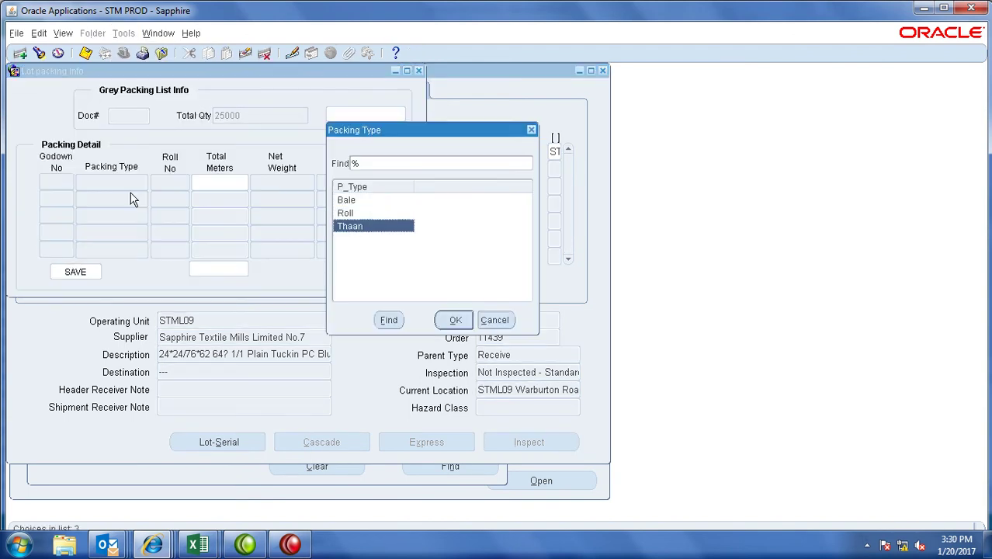
key(Return)
Switch to Excel and enter =F133/I133 in T133 to divide row 133's total meters by its packing count.
key(alt+Tab)
key(Right)
key(Right)
key(Right)
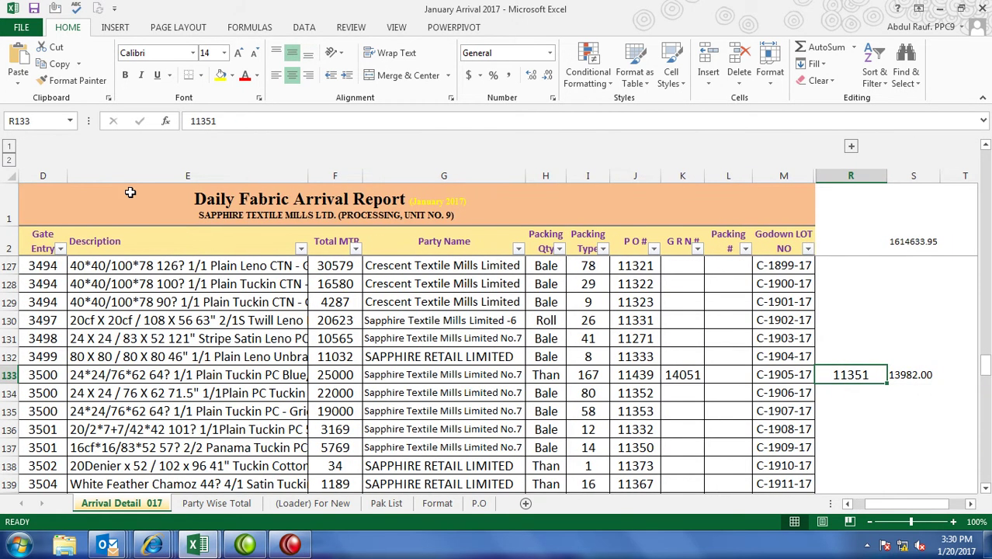
key(Right)
key(Right)
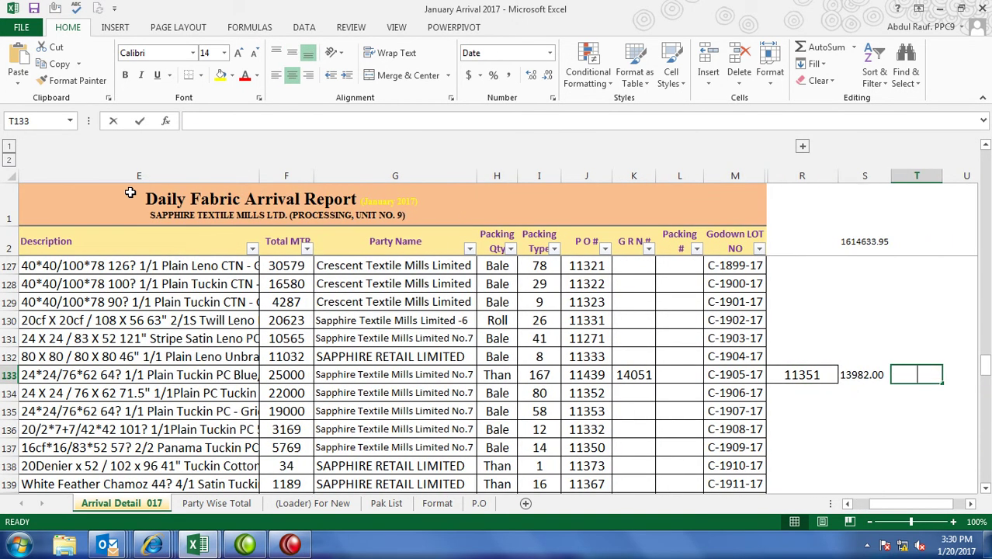
text(=)
key(Left)
key(Left)
key(Left)
key(Left)
key(Left)
key(Left)
key(Left)
key(Left)
key(Left)
key(Left)
text(/)
key(Left)
key(Left)
key(Left)
key(Left)
key(Left)
key(Left)
key(Left)
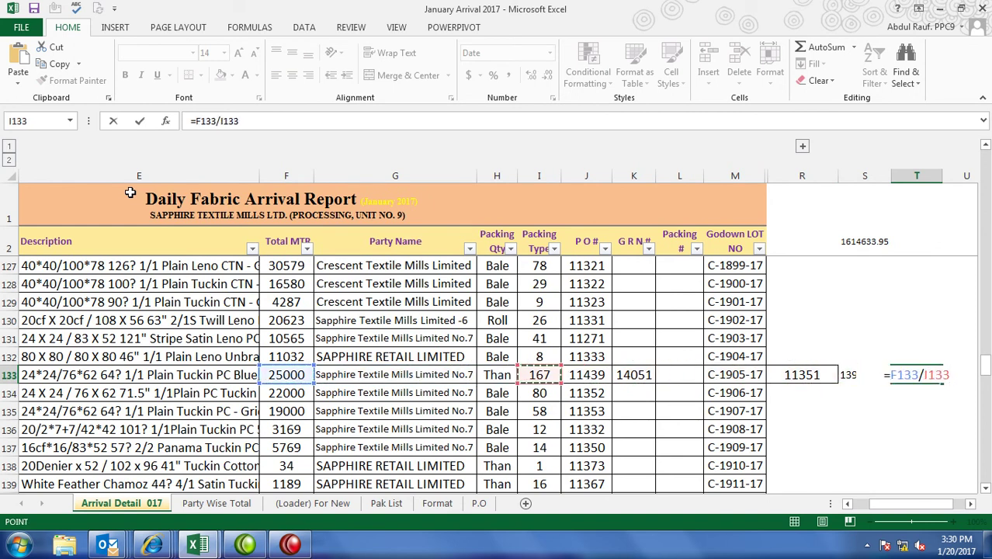
key(ctrl+Return)
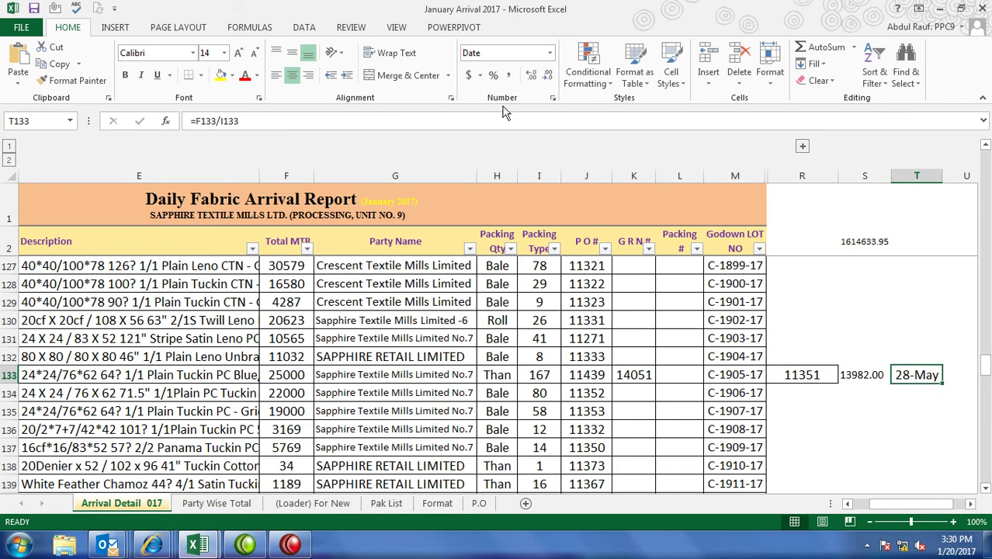
Format cell T133 as Number and copy it.
click(550, 53)
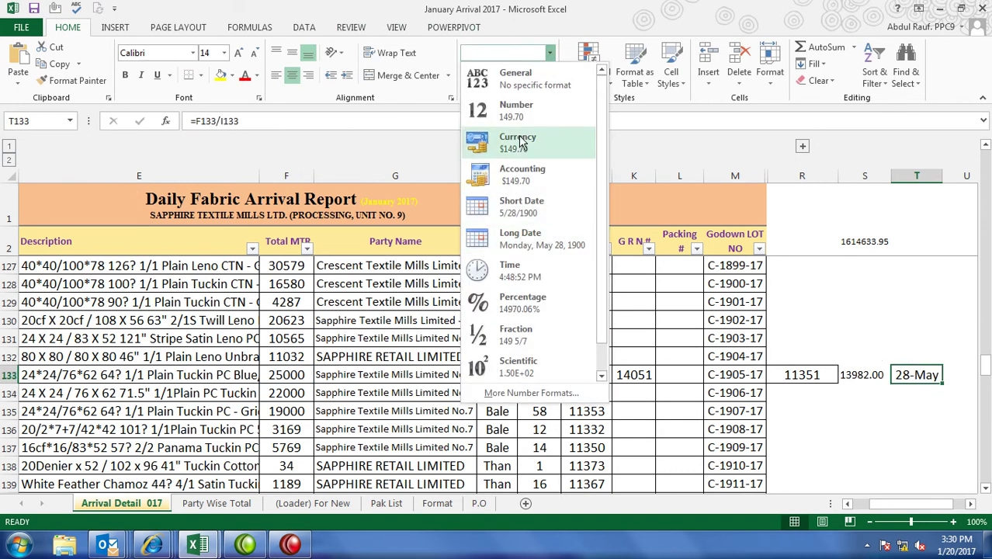
click(516, 110)
key(ctrl+c)
Return to Oracle Applications and fill the packing detail's Total Meters with the copied 149.70 for each Thaan, from roll 1 through roll 142.
key(alt+Tab)
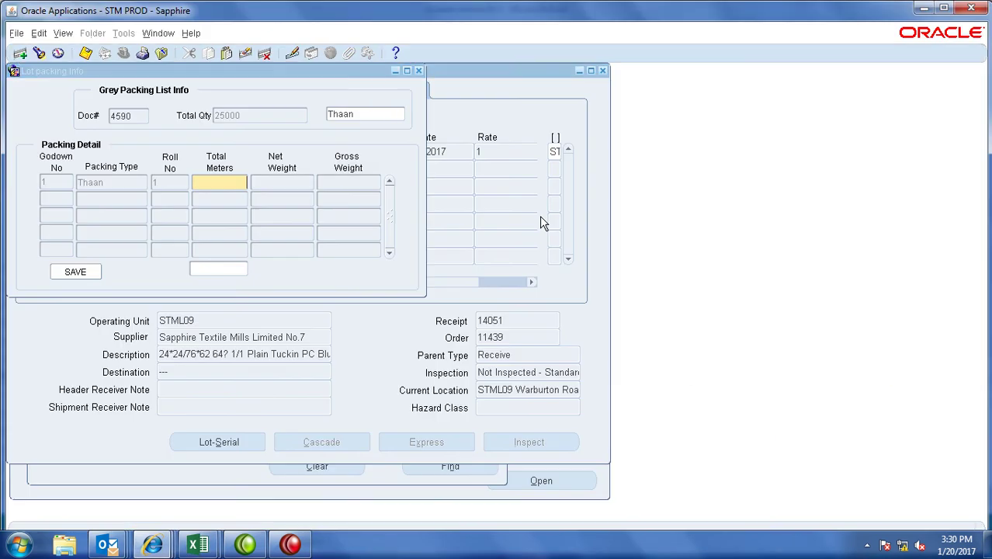
key(ctrl+v)
key(ctrl+v)
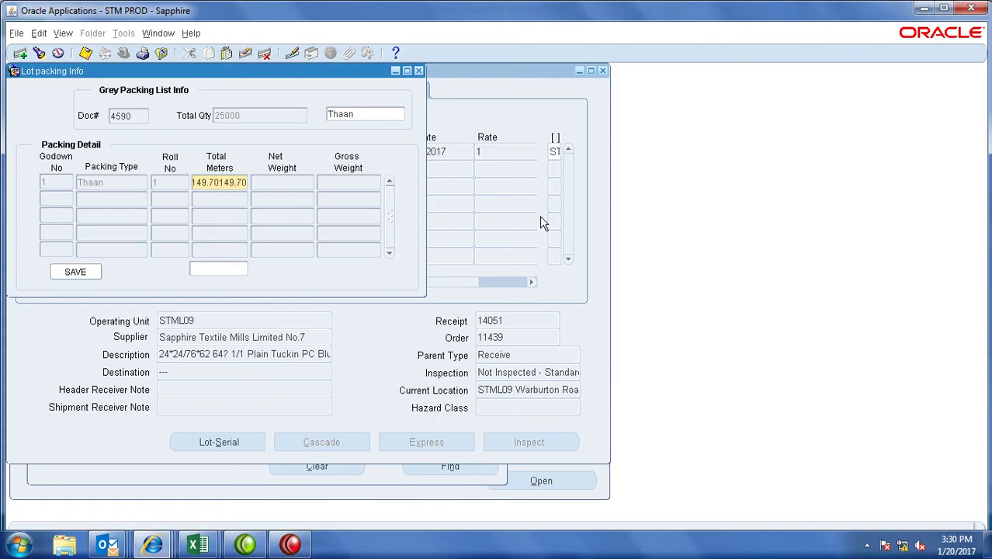
key(Up)
key(ctrl+v)
key(Down)
key(ctrl+v)
key(Down)
key(ctrl+v)
key(Down)
key(ctrl+v)
key(Down)
key(ctrl+v)
key(ctrl+v)
key(Down)
key(ctrl+v)
key(Down)
key(ctrl+v)
key(Down)
key(ctrl+v)
key(Down)
key(ctrl+v)
key(Down)
key(ctrl+v)
key(Down)
key(ctrl+v)
key(Down)
key(ctrl+v)
key(Down)
key(ctrl+v)
key(Down)
key(ctrl+v)
key(Down)
key(ctrl+v)
key(Down)
key(ctrl+v)
key(Down)
key(ctrl+v)
key(Down)
key(ctrl+v)
key(Down)
key(ctrl+v)
key(Down)
key(ctrl+v)
key(Down)
key(ctrl+v)
key(ctrl+v)
key(Down)
key(ctrl+v)
key(Down)
key(ctrl+v)
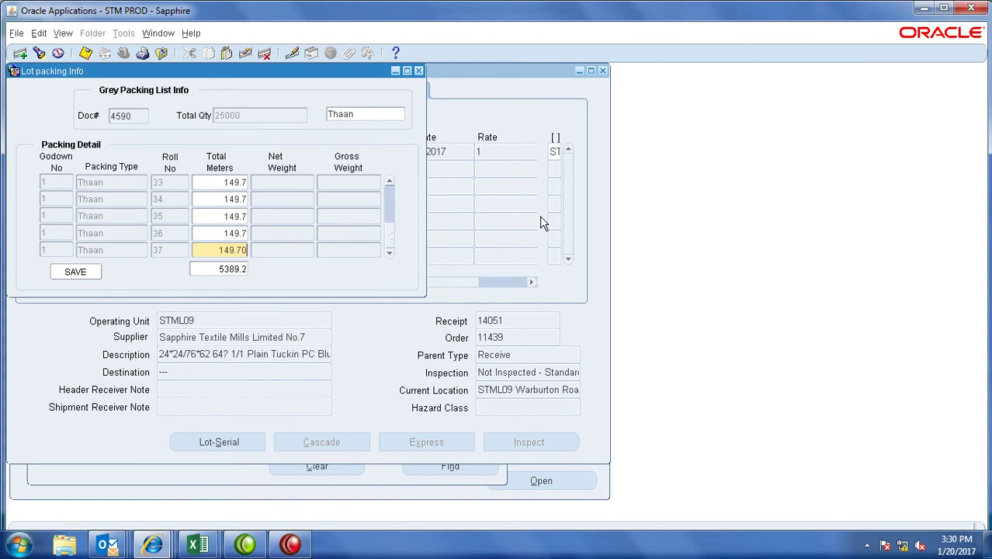
key(Down)
key(ctrl+v)
key(Down)
key(ctrl+v)
key(Down)
key(ctrl+v)
key(ctrl+v)
key(Down)
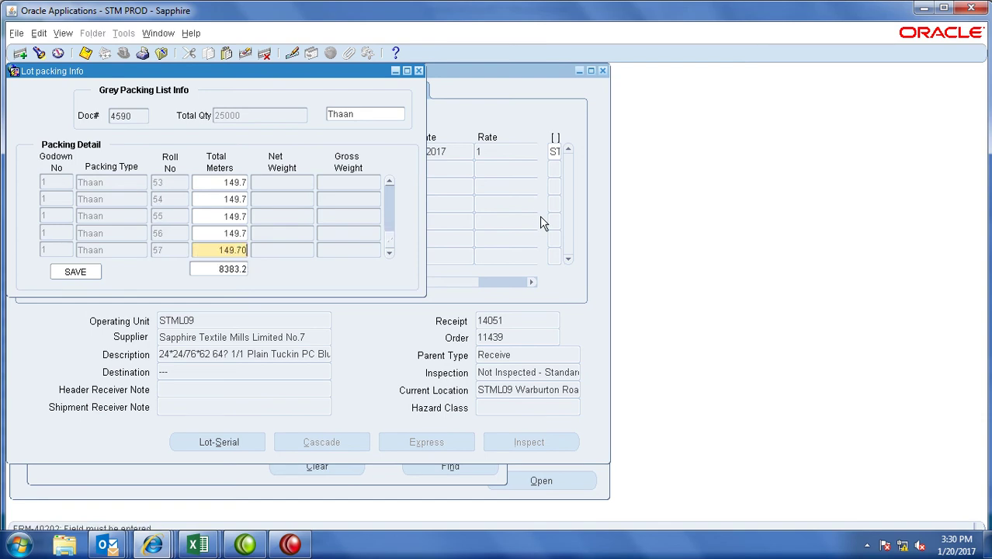
key(Down)
key(ctrl+v)
key(Down)
key(ctrl+v)
key(Down)
key(ctrl+v)
key(Down)
key(ctrl+v)
key(Down)
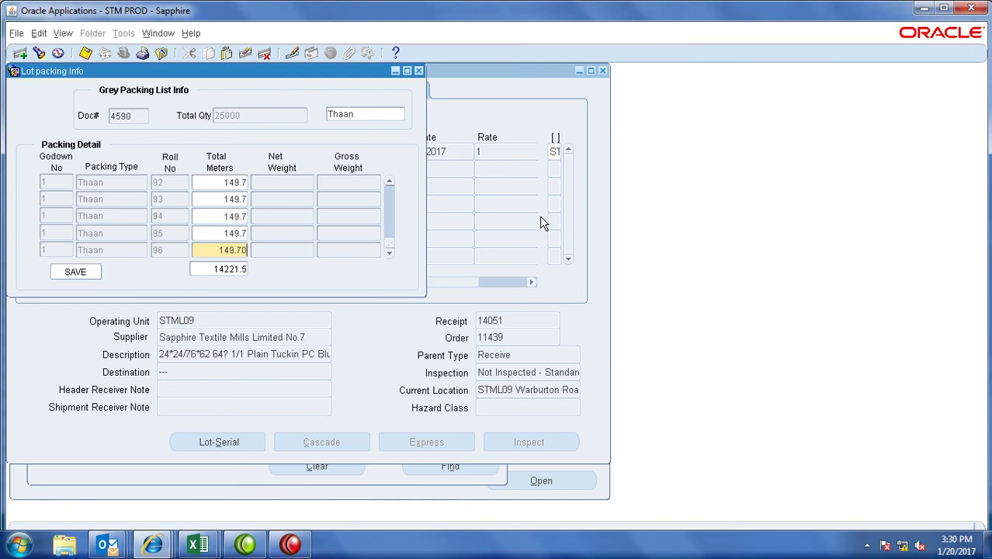
key(Down)
key(ctrl+v)
key(Down)
key(ctrl+v)
key(Down)
key(ctrl+v)
key(Down)
key(ctrl+v)
key(Down)
key(ctrl+v)
key(Down)
key(ctrl+v)
key(Down)
key(ctrl+v)
key(Down)
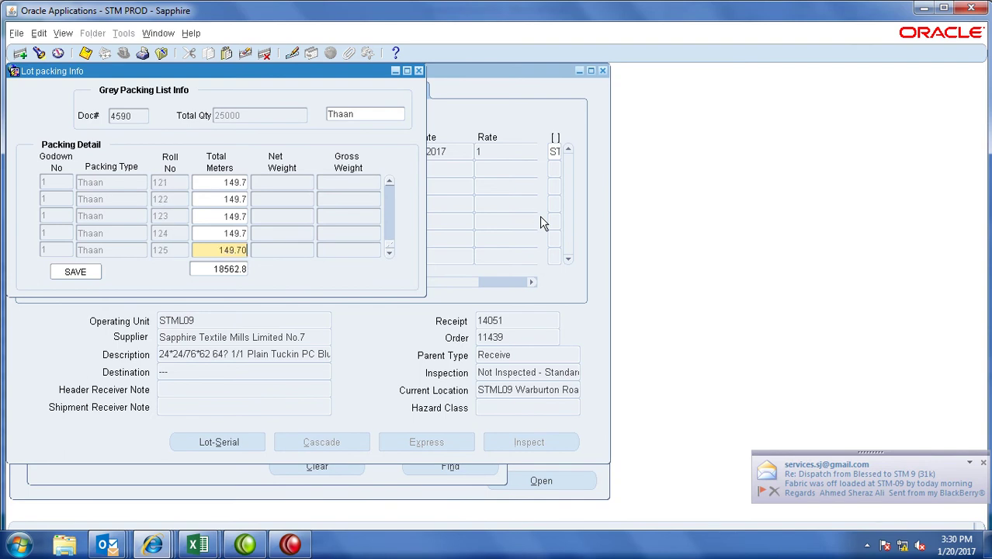
key(Down)
key(ctrl+v)
key(Down)
key(ctrl+v)
key(Down)
key(ctrl+v)
key(Down)
key(ctrl+v)
key(Down)
key(ctrl+v)
key(Down)
key(ctrl+v)
key(Down)
key(ctrl+v)
key(Down)
key(ctrl+v)
key(Down)
key(ctrl+v)
key(Down)
key(ctrl+v)
key(Down)
key(ctrl+v)
key(Down)
key(ctrl+v)
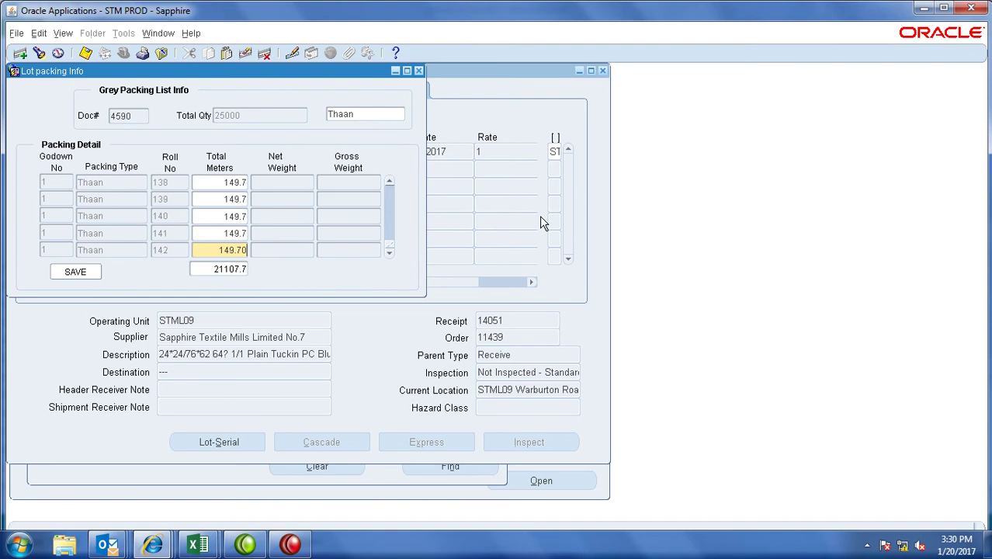
Fill the packing detail's Total Meters with the copied 149.70 for the remaining Thaans, from roll 143 through roll 167.
key(Down)
key(ctrl+v)
key(Down)
key(ctrl+v)
key(Down)
key(ctrl+v)
key(Down)
key(ctrl+v)
key(Down)
key(ctrl+v)
key(Down)
key(ctrl+v)
key(Down)
key(ctrl+v)
key(ctrl+v)
key(Down)
key(ctrl+v)
key(Down)
key(ctrl+v)
key(Down)
key(ctrl+v)
key(Down)
key(ctrl+v)
key(Down)
key(ctrl+v)
key(ctrl+Up)
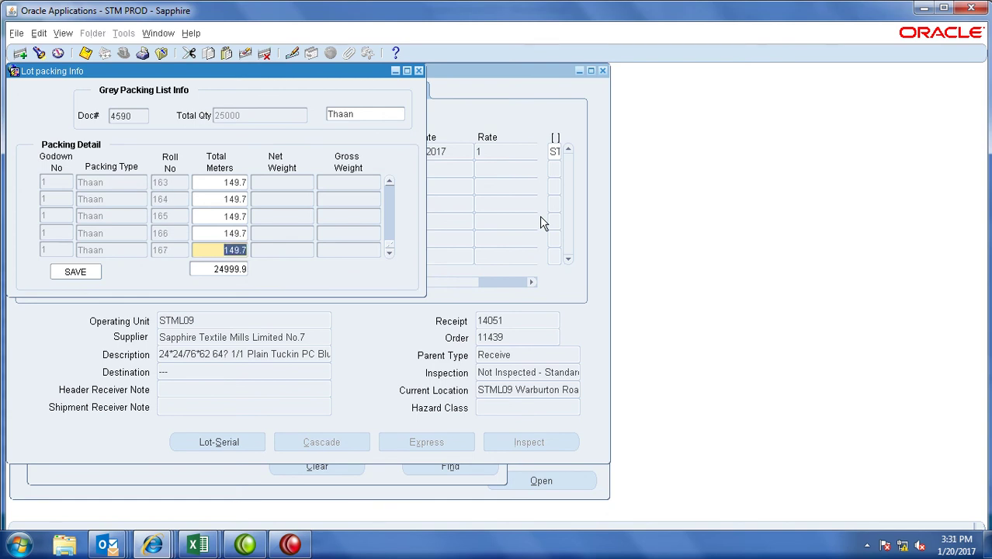
Adjust roll 167's Total Meters to 149.8.
key(End)
key(BackSpace)
text(8)
key(Up)
Copy the lot packing Doc# 4590 and switch to Excel to record it as row 133's Packing # in L133.
click(142, 117)
key(alt+Tab)
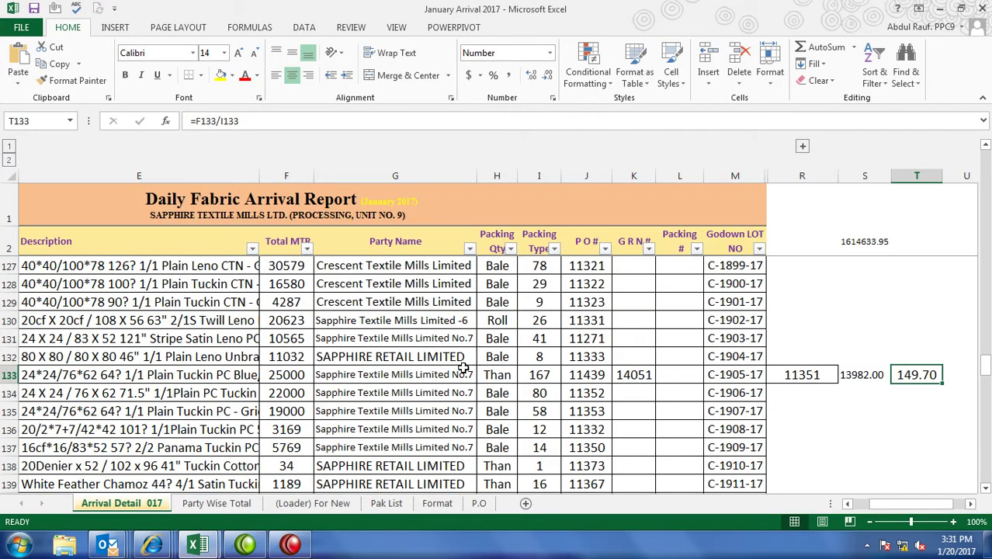
key(Left)
key(Left)
key(Left)
key(Left)
key(Left)
key(Right)
key(ctrl+v)
Return to Oracle Applications, close Lot packing Info and enter 4590 as the Lot Paking # in the line's STM9 Receiving Information.
key(alt+Tab)
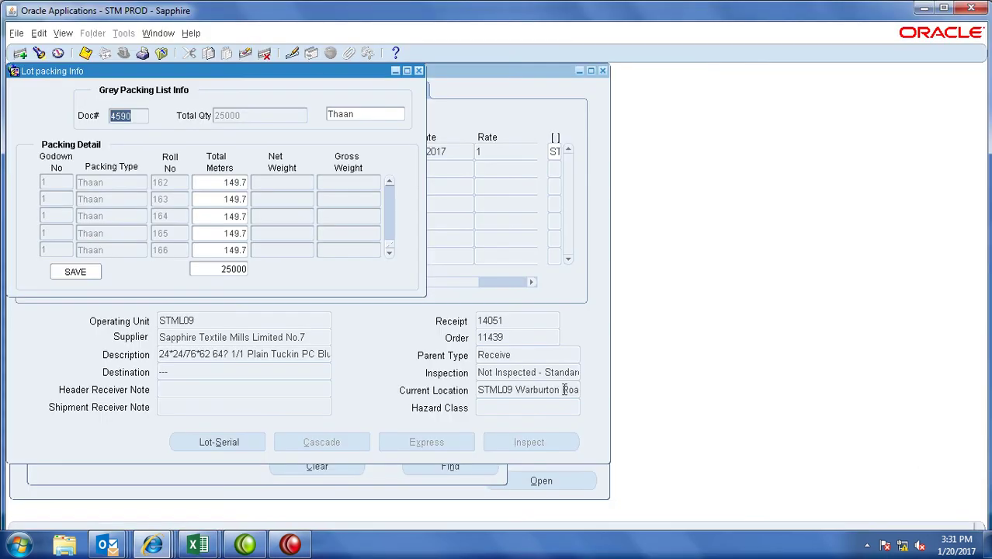
key(F4)
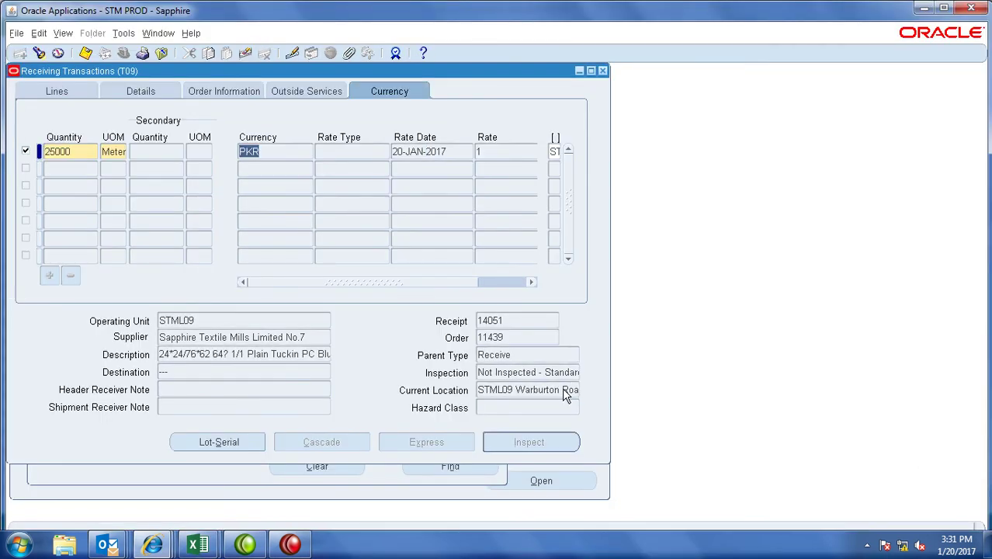
key(Return)
click(556, 151)
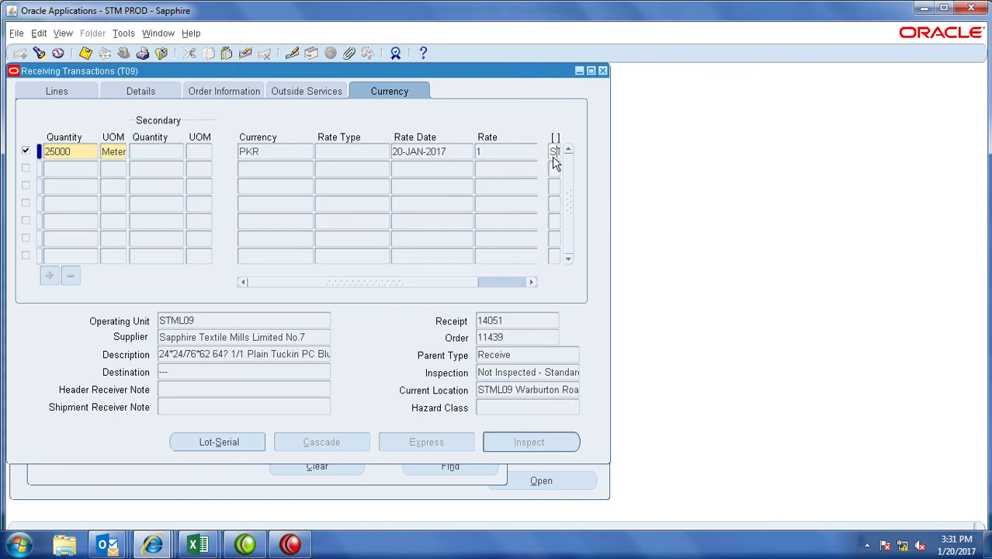
click(370, 315)
key(alt+Tab)
key(alt+Tab)
text(4590)
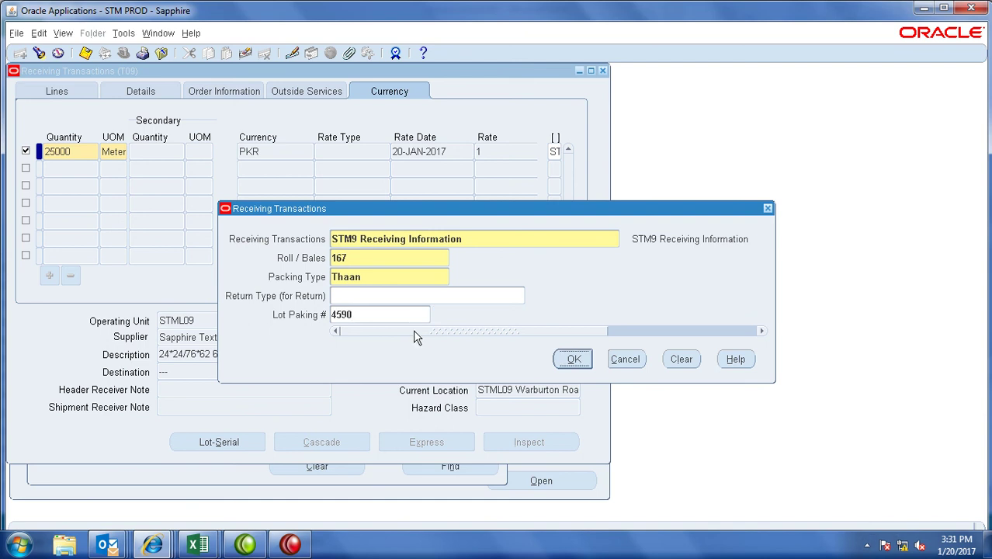
key(Return)
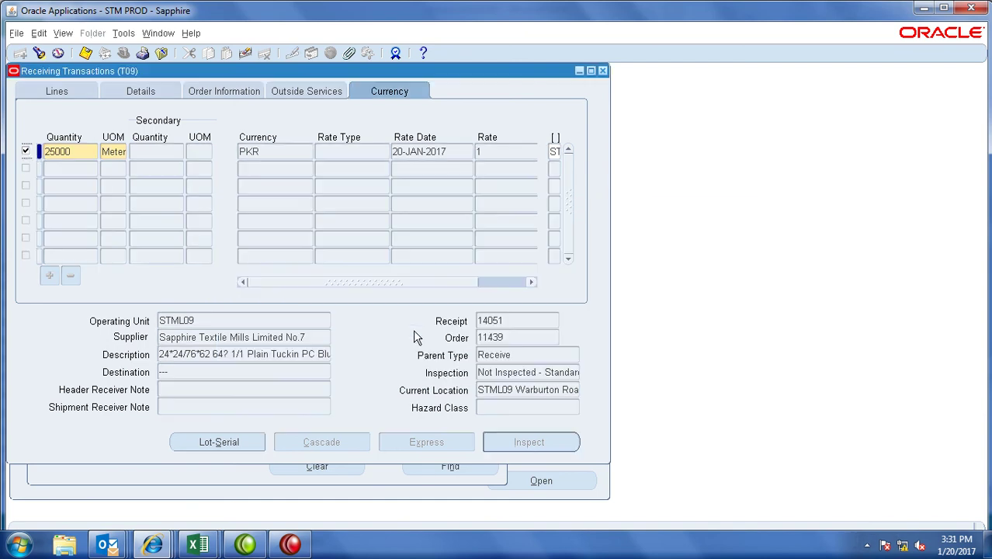
Open Lot Entry for the receiving line and enter the Lot Number 3500 copied from row 133 in Excel.
click(221, 449)
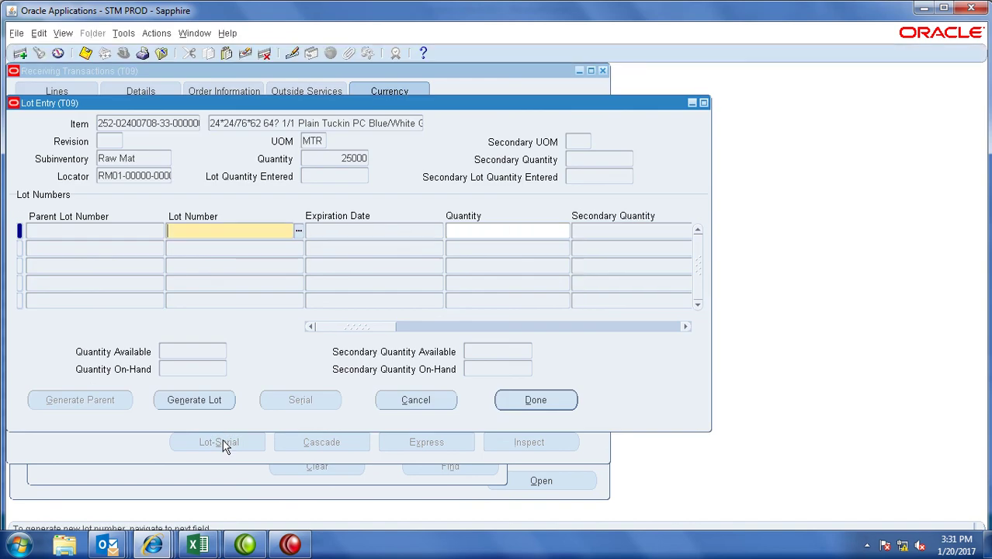
key(alt+Tab)
key(Left)
key(Left)
key(Left)
key(Left)
key(Left)
key(Left)
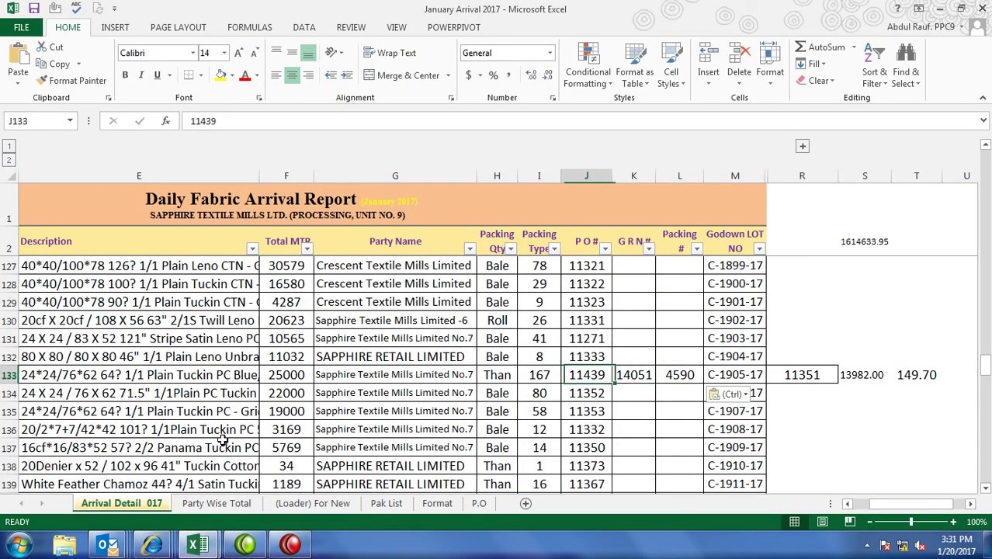
key(Left)
key(Left)
key(Left)
key(Left)
key(Right)
key(Right)
key(ctrl+c)
key(alt+Tab)
key(ctrl+v)
key(Tab)
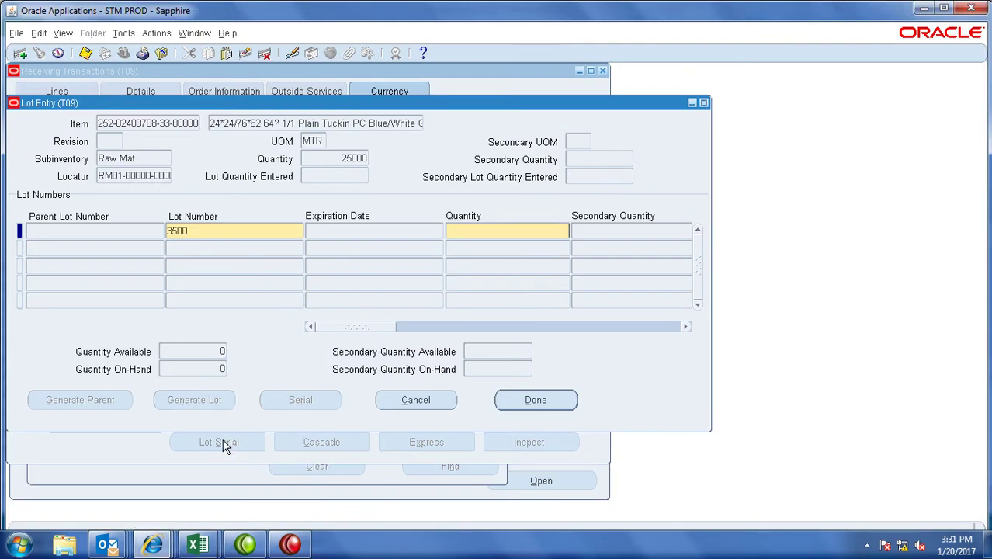
Copy row 133's total meters from Excel into the lot's Quantity as 25000 and complete the lot entry.
key(alt+Tab)
key(Right)
key(Right)
key(ctrl+c)
key(alt+Tab)
key(ctrl+v)
key(alt+d)
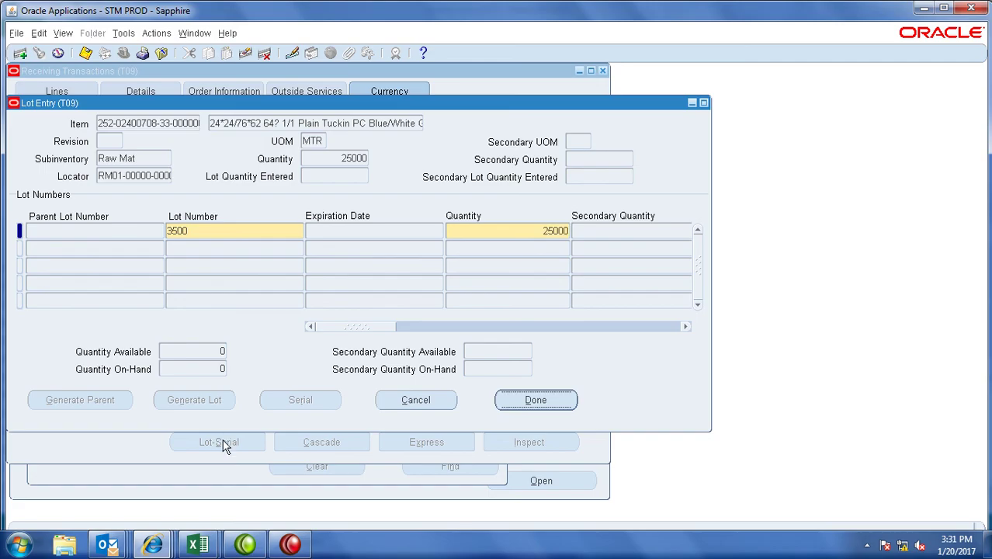
Save the receiving transaction and close its form.
key(ctrl+s)
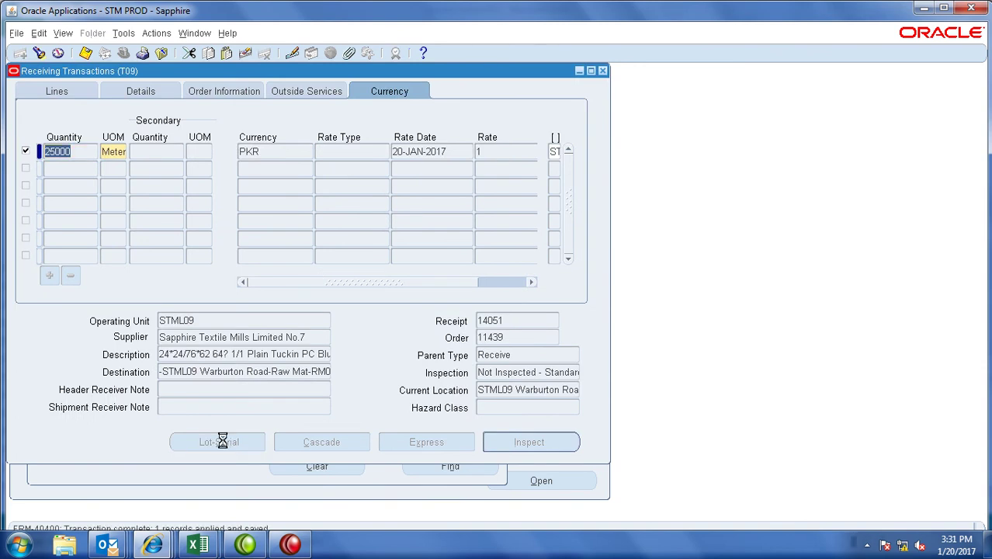
key(F4)
click(292, 547)
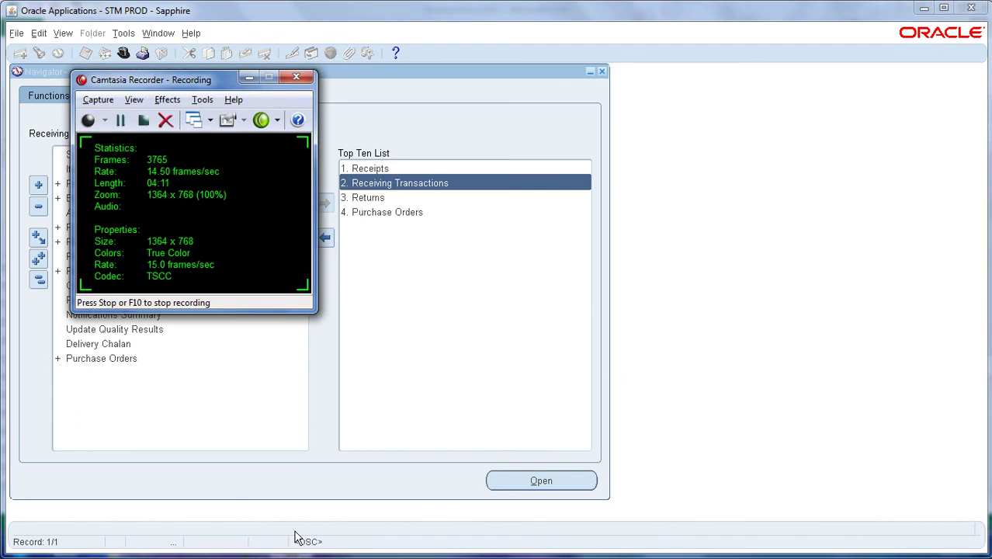